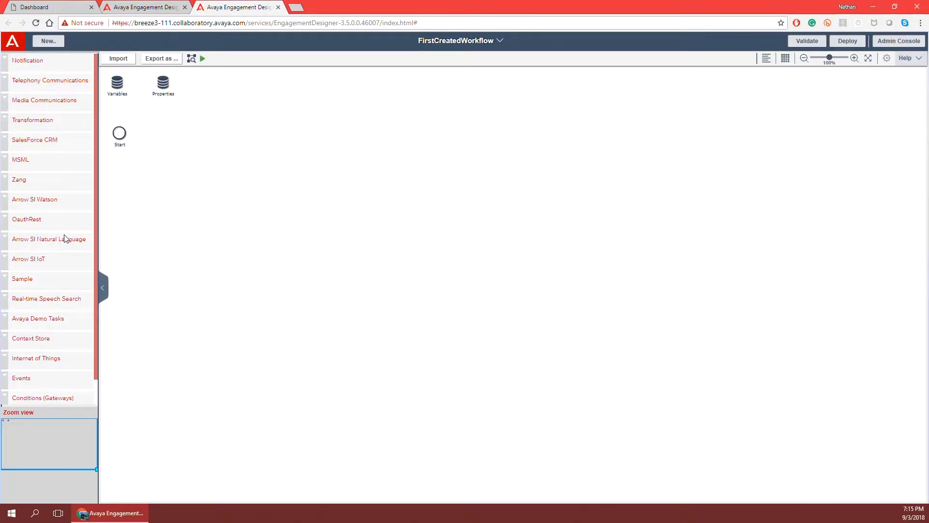
Step: Drag Carrier Lookup from the Zang palette group onto the canvas right of Start, then collapse Zang
scroll(65, 238, down, 1)
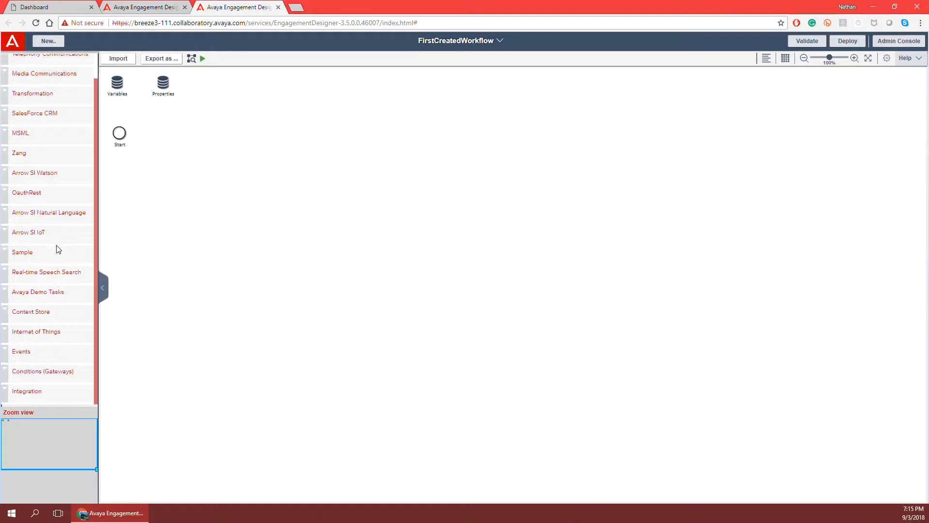
scroll(58, 277, up, 1)
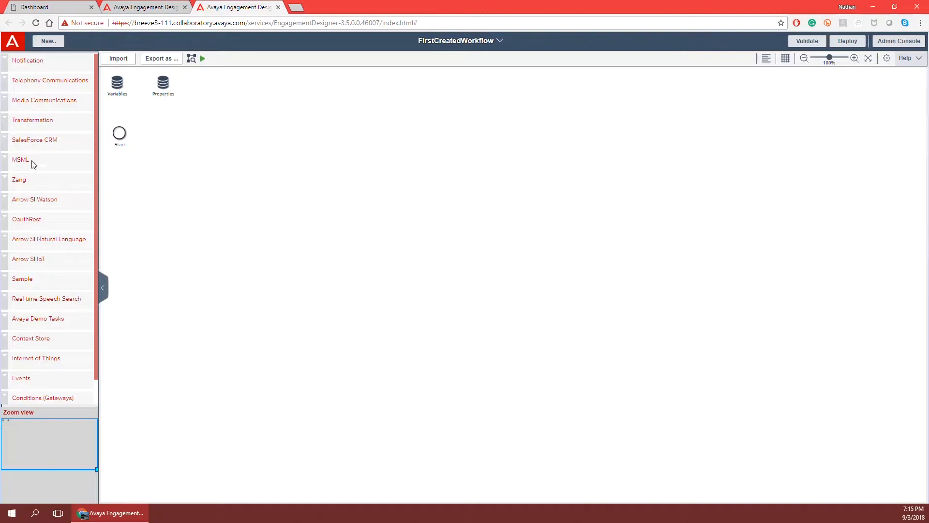
click(9, 180)
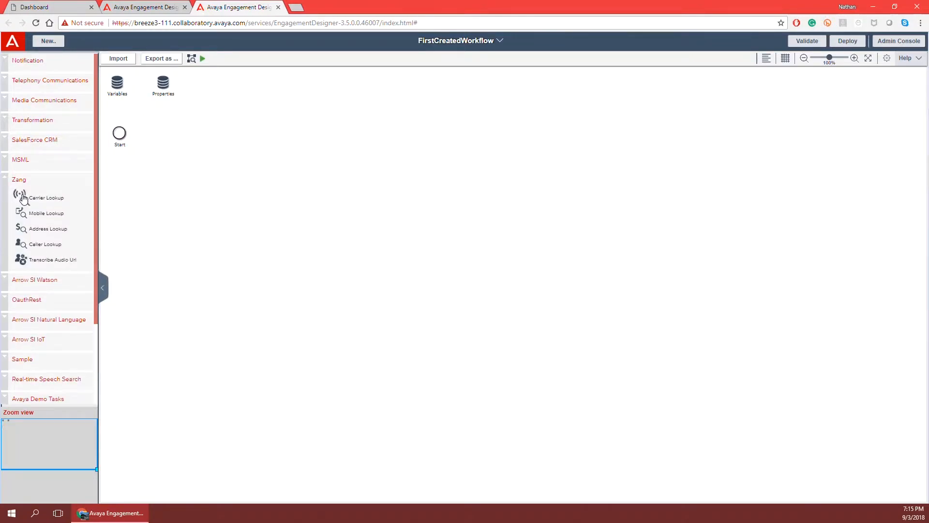
drag(23, 197, 206, 124)
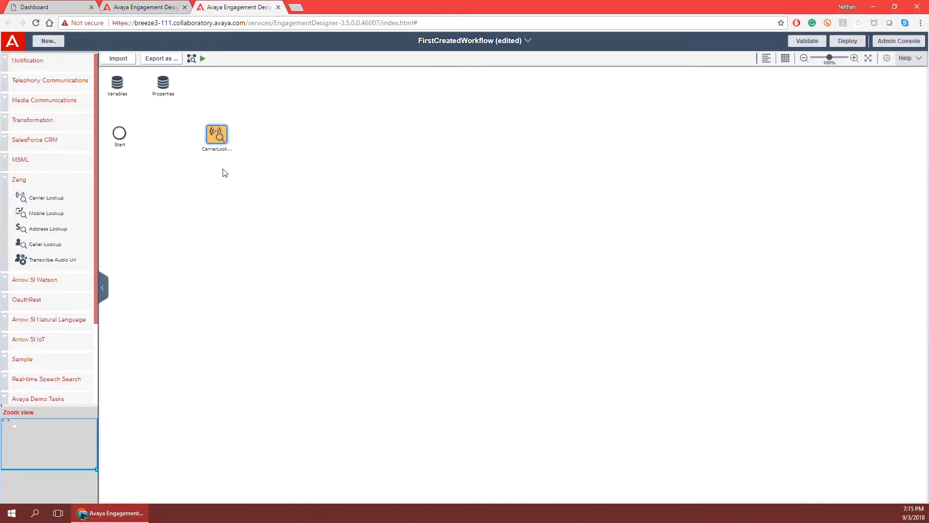
click(5, 184)
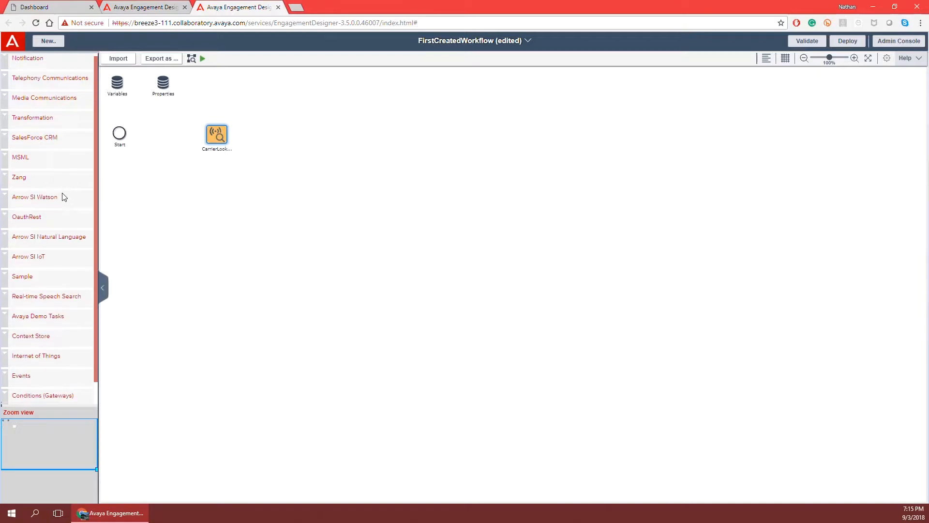
scroll(58, 204, down, 1)
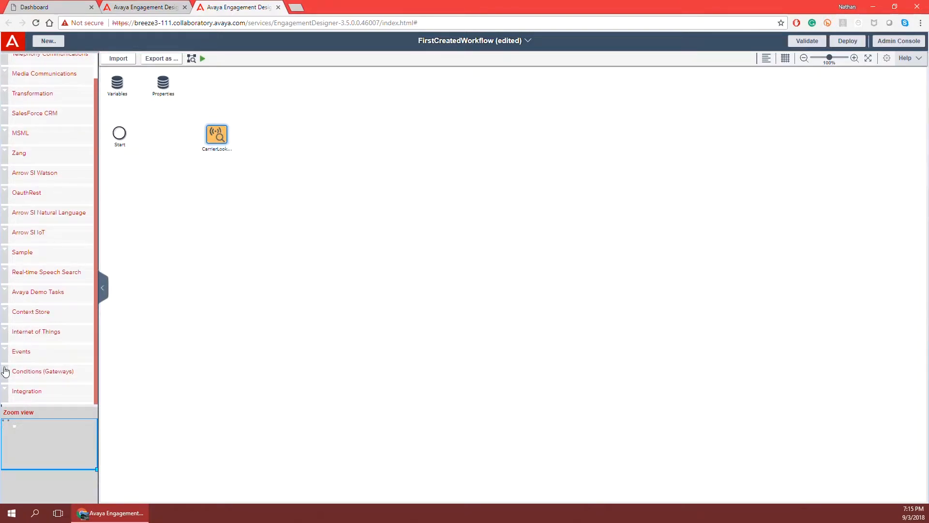
Step: Place End1 and Terminate1 events beside Carrier Lookup, with End1 aligned above Terminate1
click(4, 350)
scroll(56, 322, down, 3)
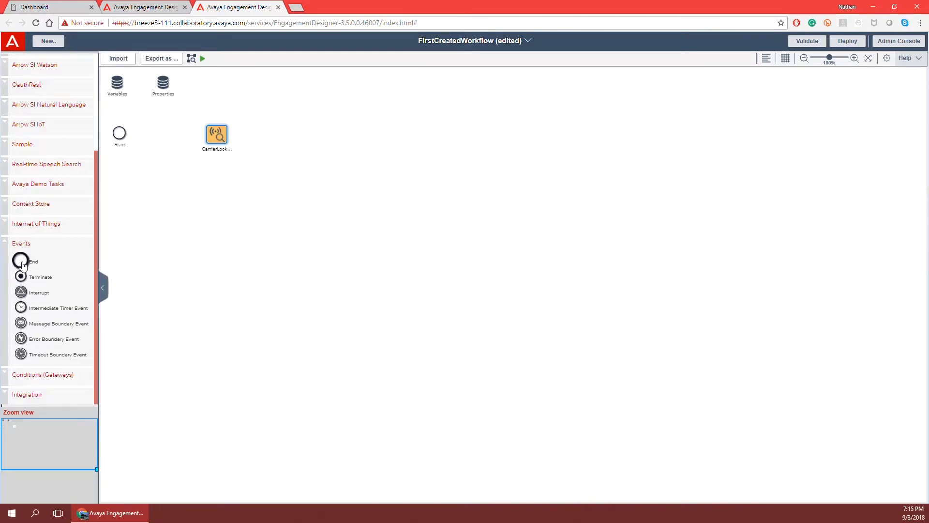
mouse_move(119, 138)
drag(21, 261, 282, 129)
drag(30, 277, 284, 171)
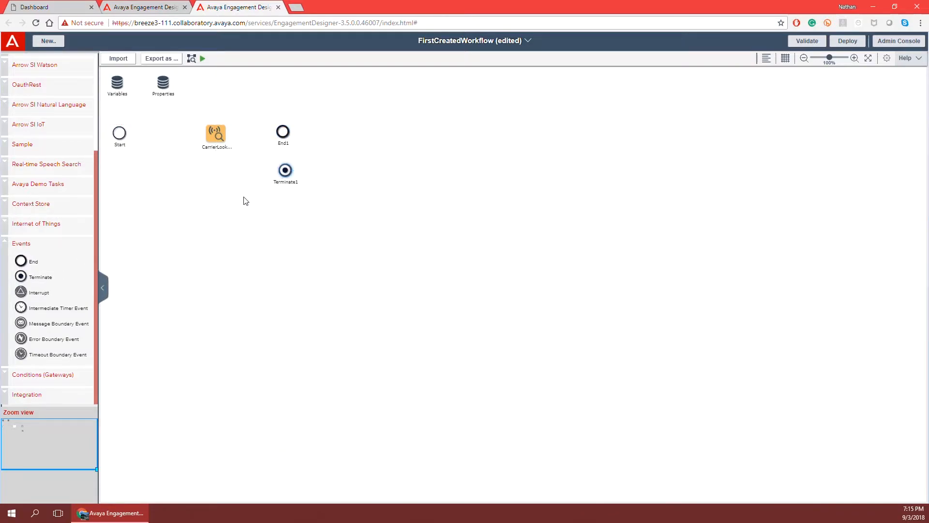
drag(283, 132, 286, 137)
Step: Stack ExcGwy1, IncGwy1 and ParGwy1 gateways in a column and open ExcGwy1's properties
click(16, 238)
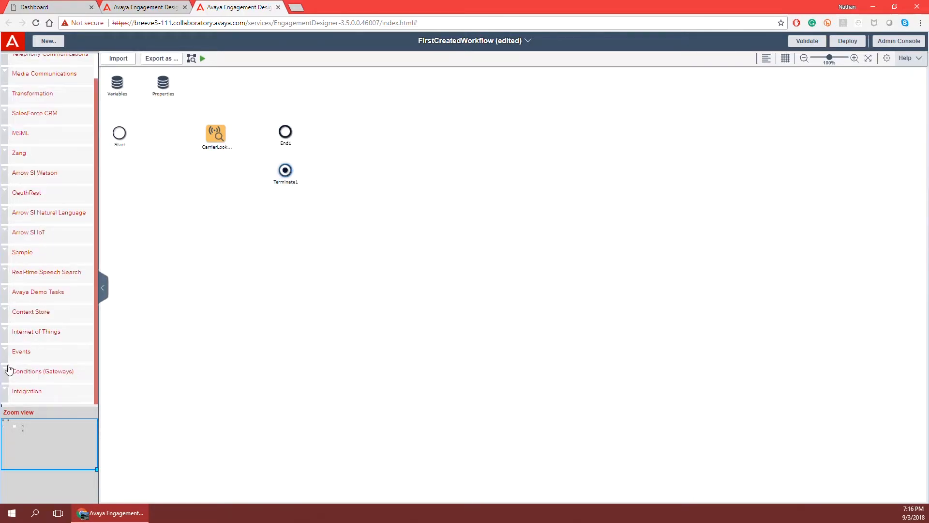
click(10, 371)
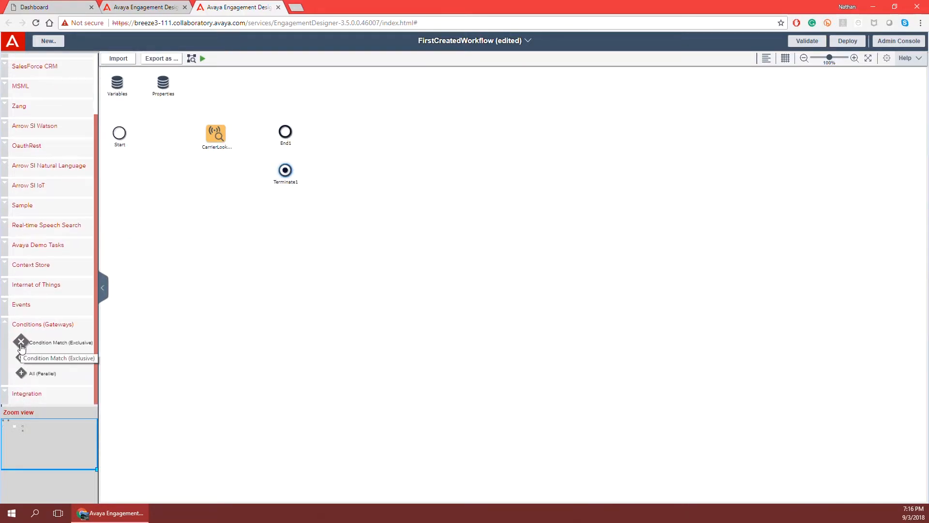
drag(21, 345, 398, 121)
drag(21, 357, 404, 165)
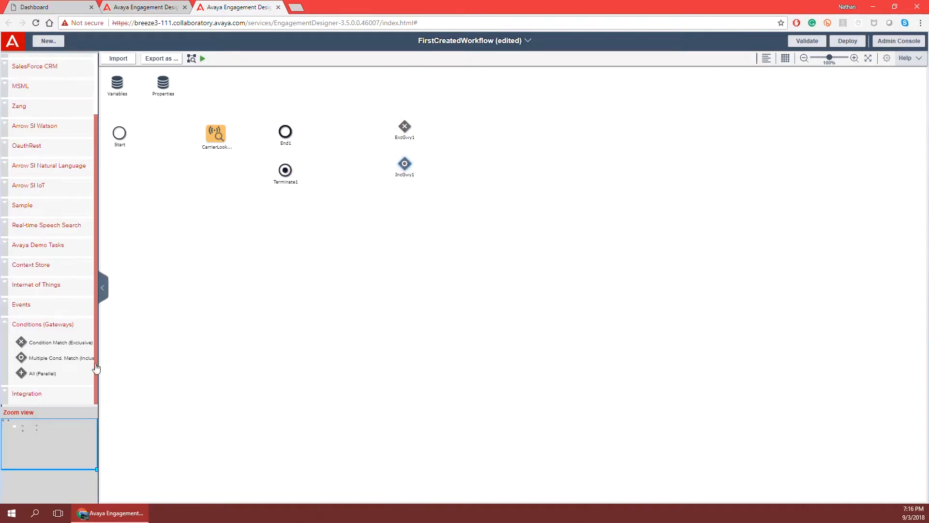
drag(20, 373, 399, 196)
click(404, 127)
double_click(404, 127)
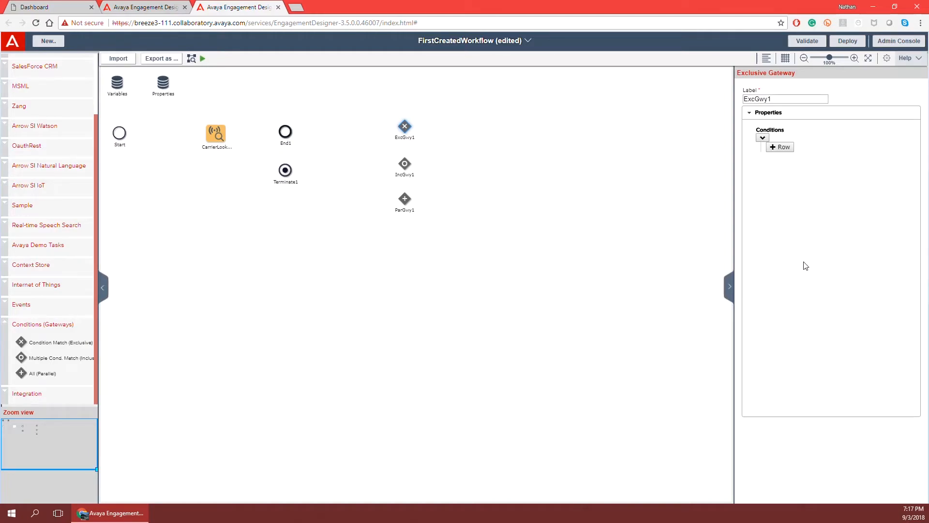
Step: View IncGwy1's and ParGwy1's properties, then close the properties pane by clicking empty canvas
click(404, 165)
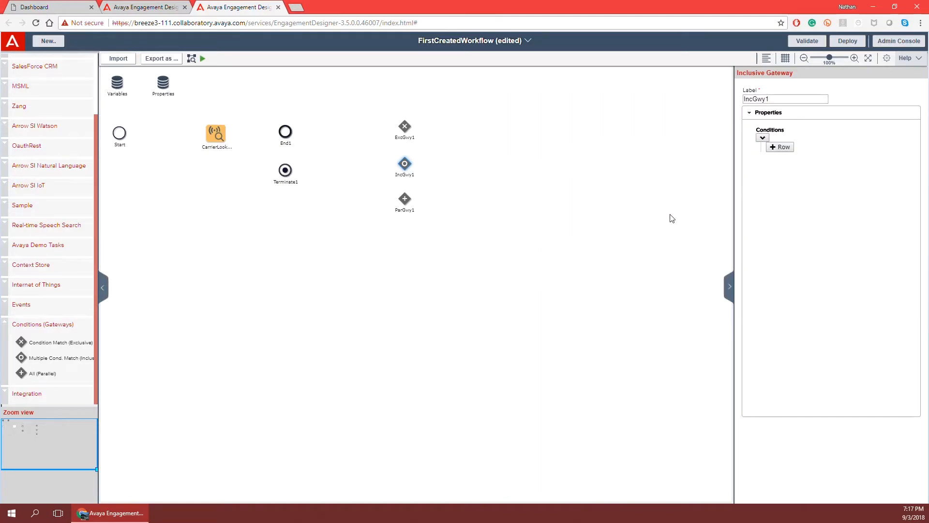
click(402, 199)
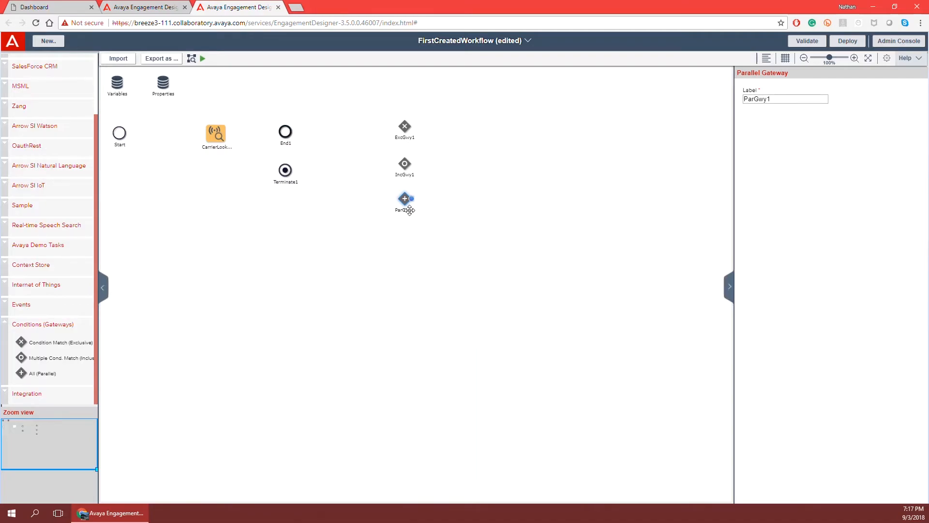
click(423, 275)
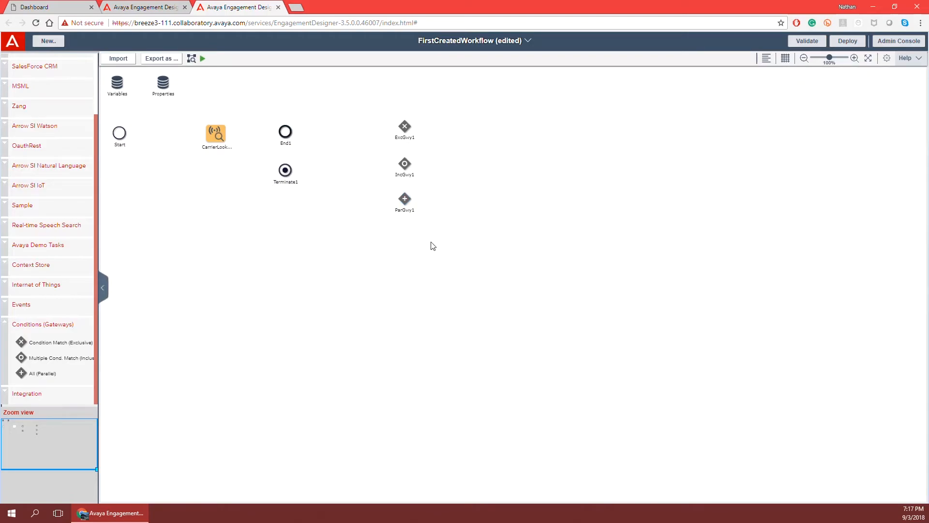
Step: Clear the selection, switch the palette from Gateways to Events, and save the workflow with Ctrl+S
click(285, 170)
click(333, 242)
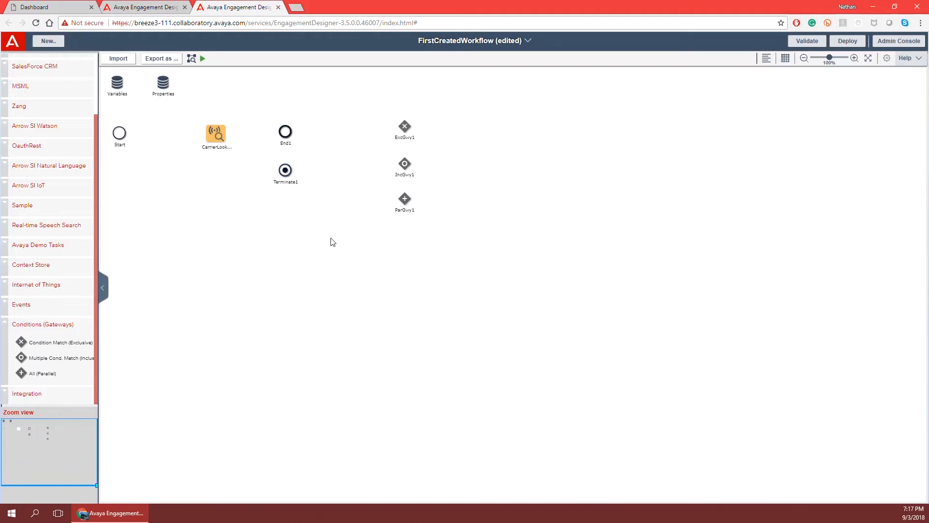
click(12, 325)
click(7, 350)
scroll(62, 312, down, 3)
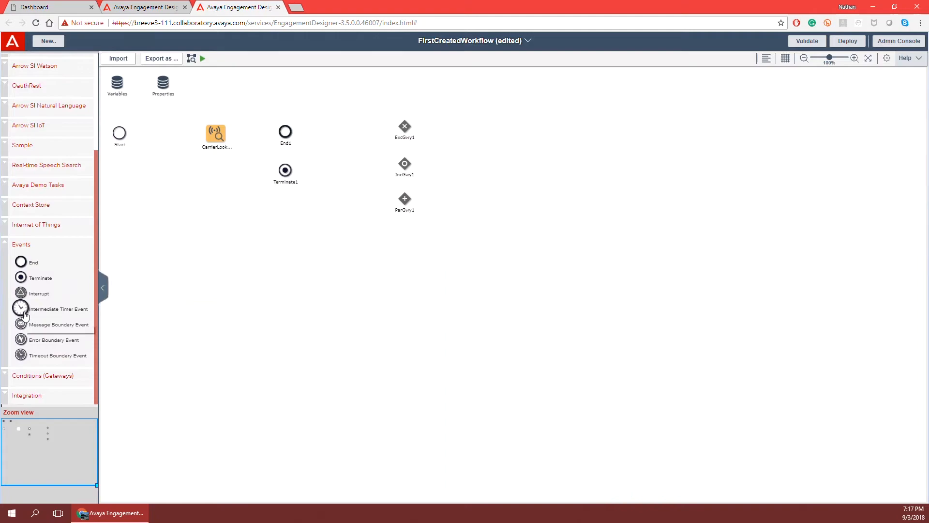
key(ctrl+s)
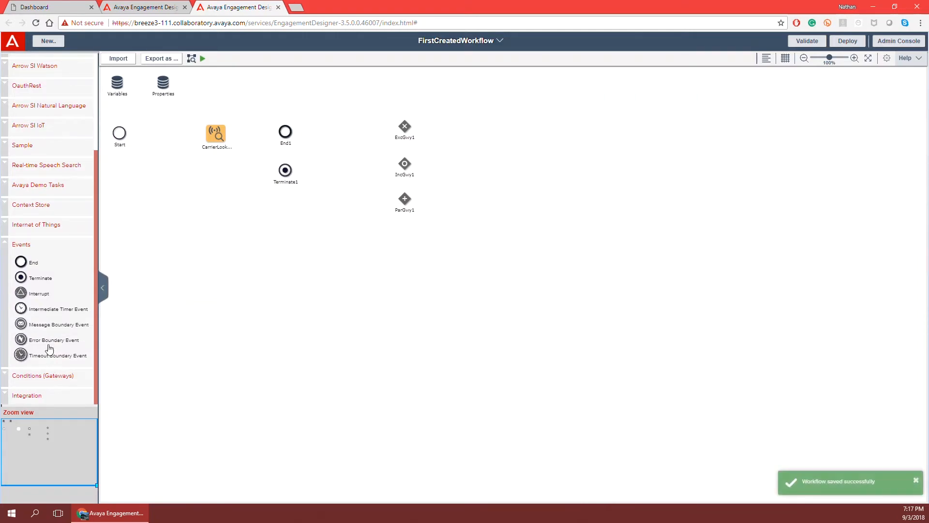
Step: Place an Intermediate Timer Event, IntTimer1, below the gateways and view its properties
drag(21, 307, 479, 225)
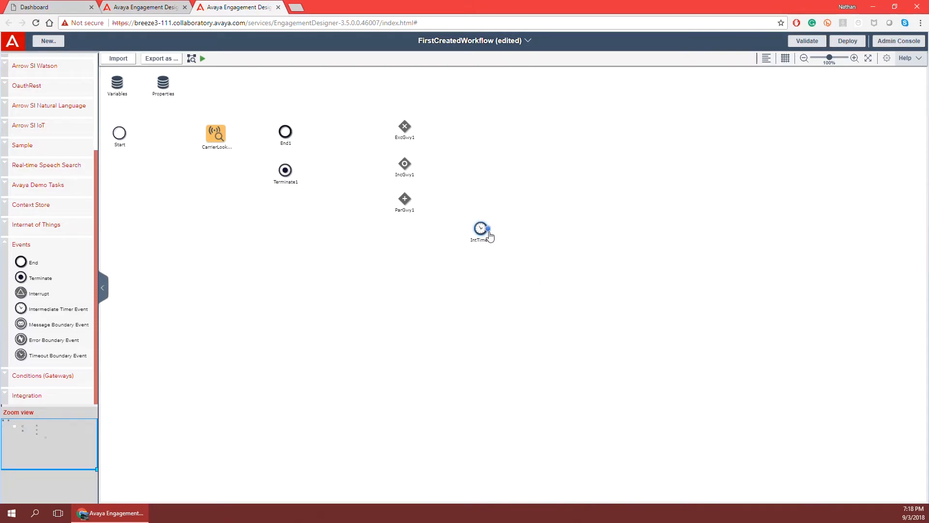
click(480, 229)
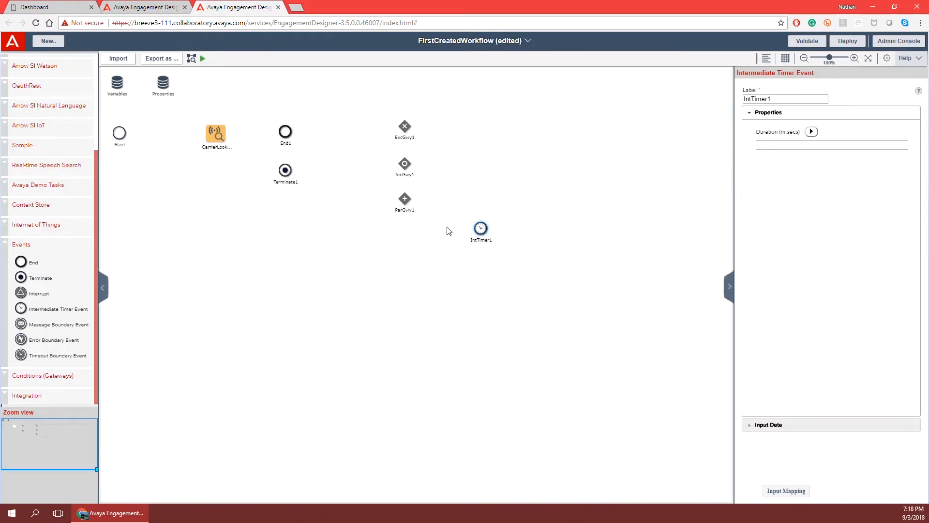
mouse_move(480, 228)
Step: Attach Message and Error boundary events to Carrier Lookup and draw a flow to Terminate1
click(566, 260)
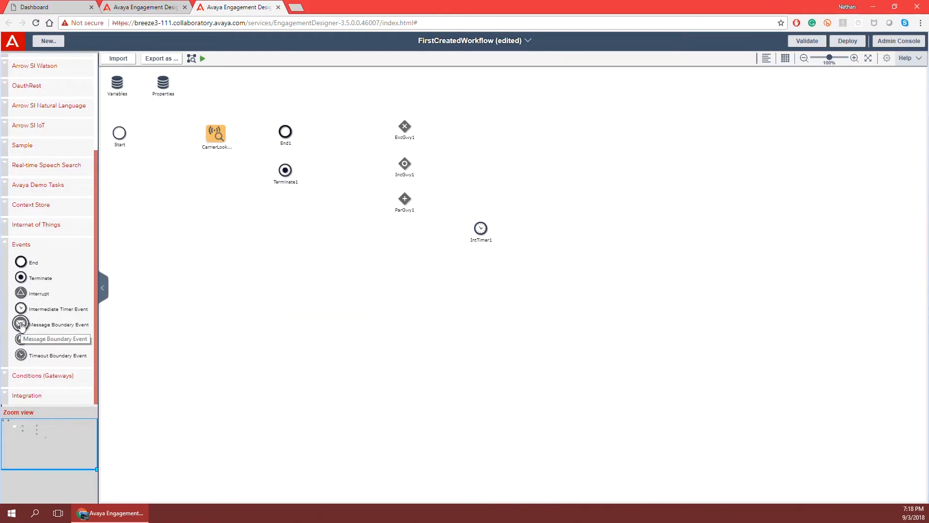
drag(21, 324, 202, 191)
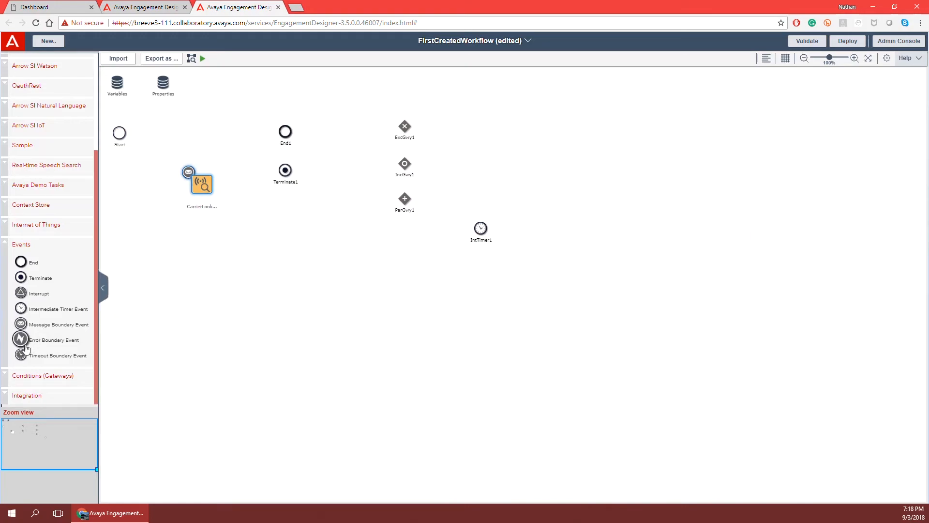
drag(21, 339, 196, 179)
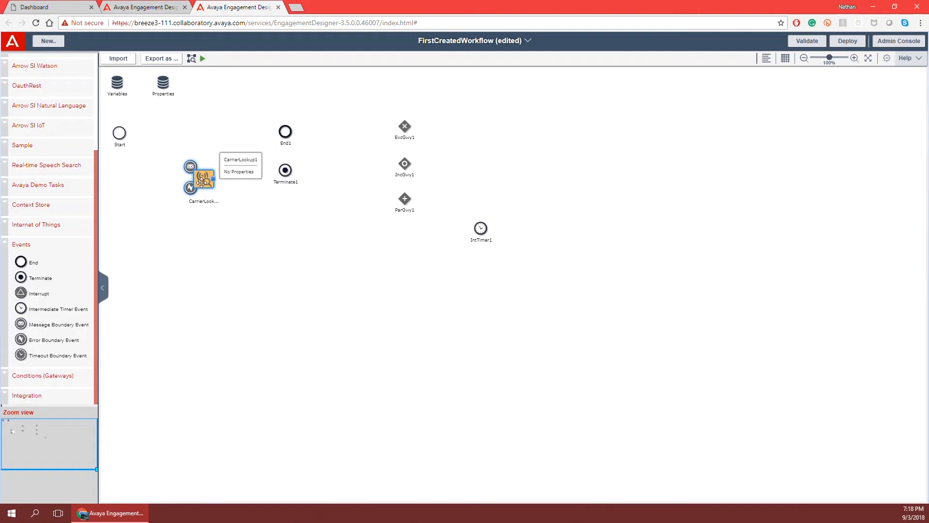
drag(188, 190, 284, 172)
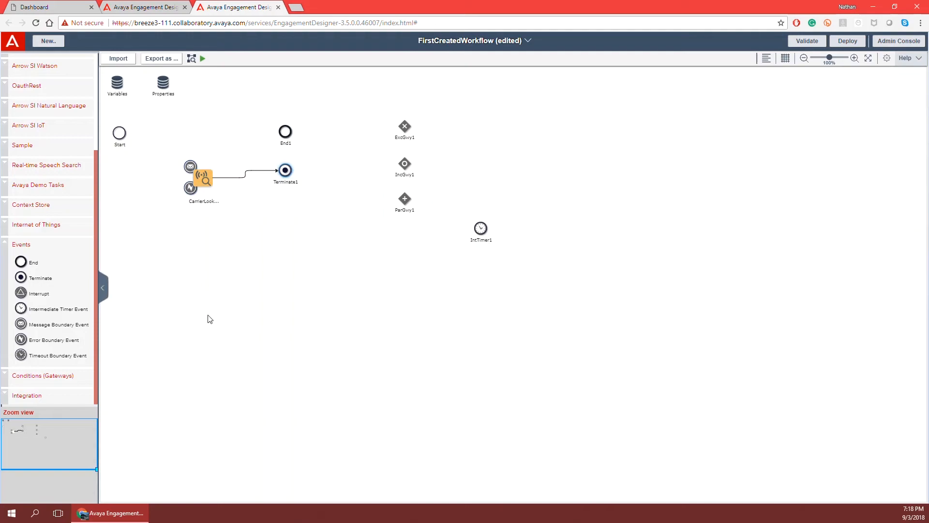
Step: Delete the Carrier Lookup–Terminate1 connector, nudge the task up-left, and collapse the Events group
click(246, 175)
key(Delete)
mouse_move(197, 181)
mouse_down()
mouse_move(212, 221)
mouse_move(194, 182)
mouse_up()
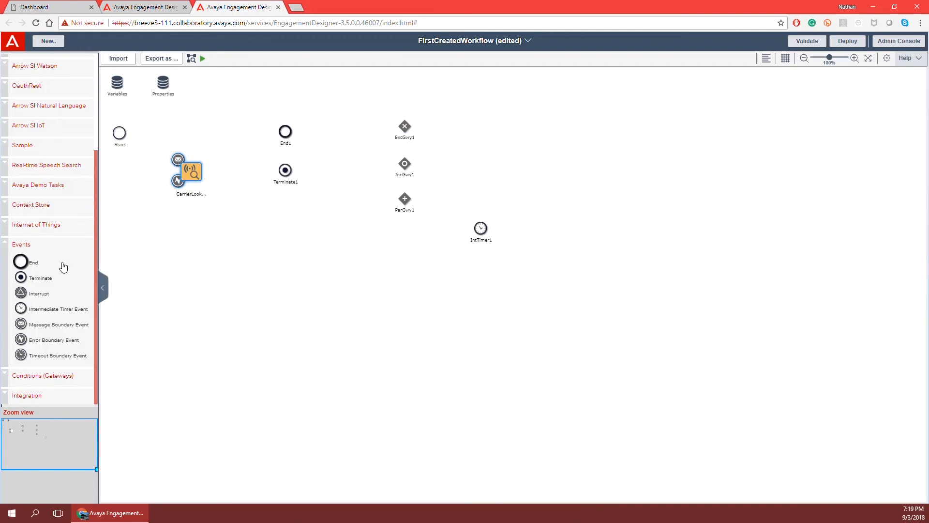
click(17, 245)
scroll(70, 289, up, 1)
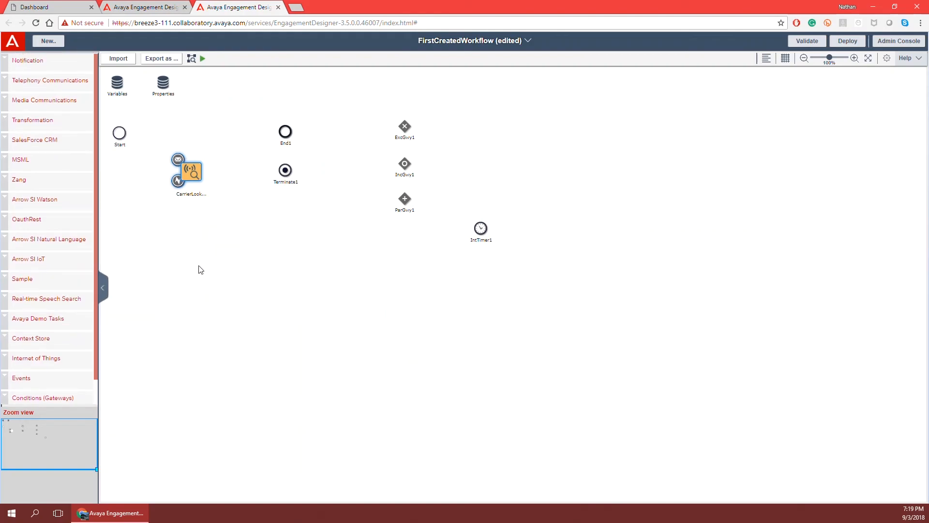